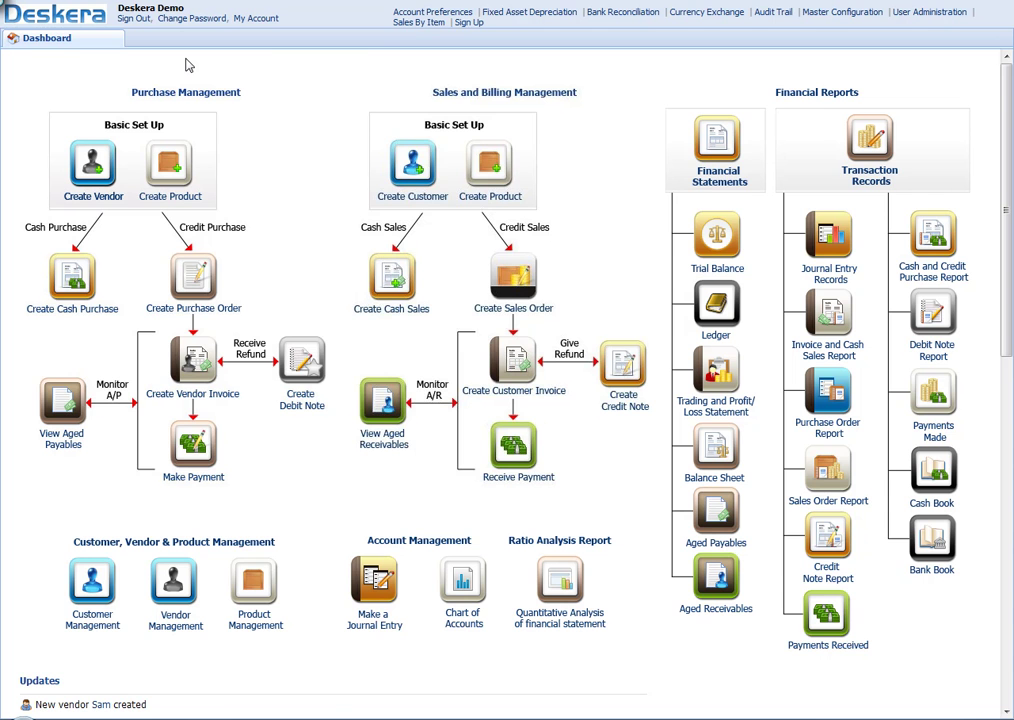
Review the account preferences, then the fixed asset report and its export options, closing each view when done.
click(414, 12)
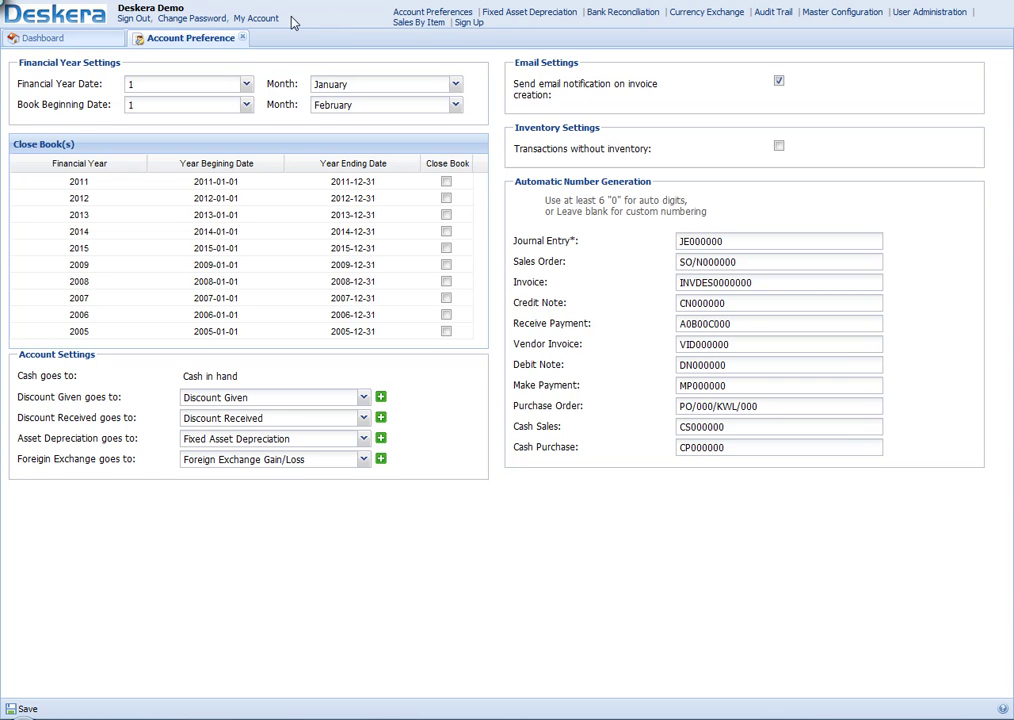
click(242, 37)
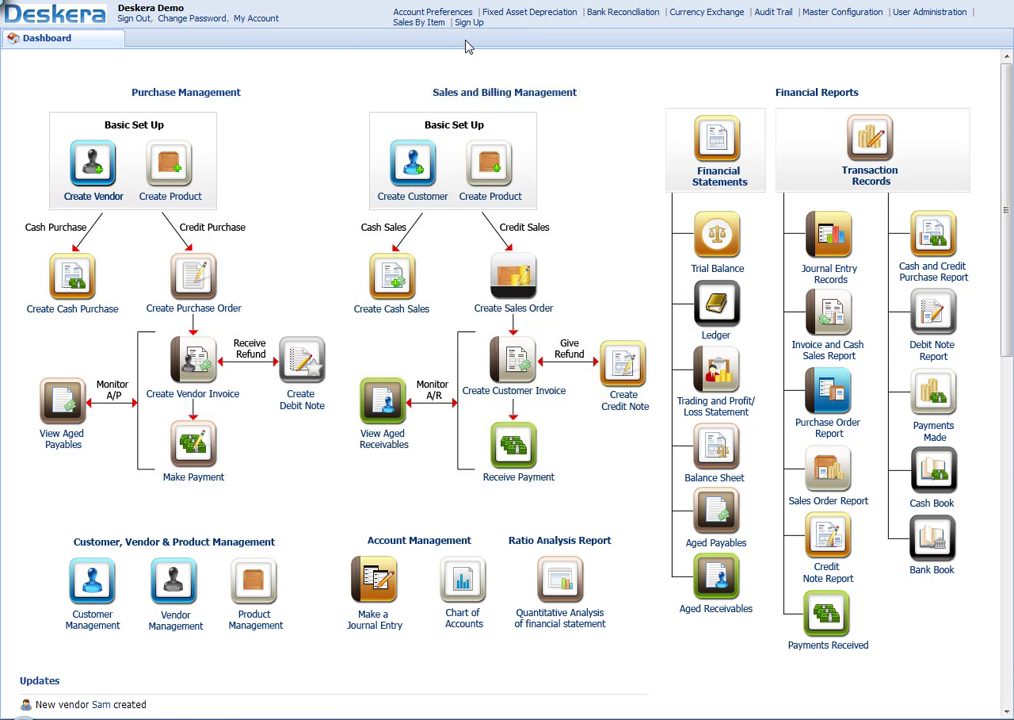
click(538, 13)
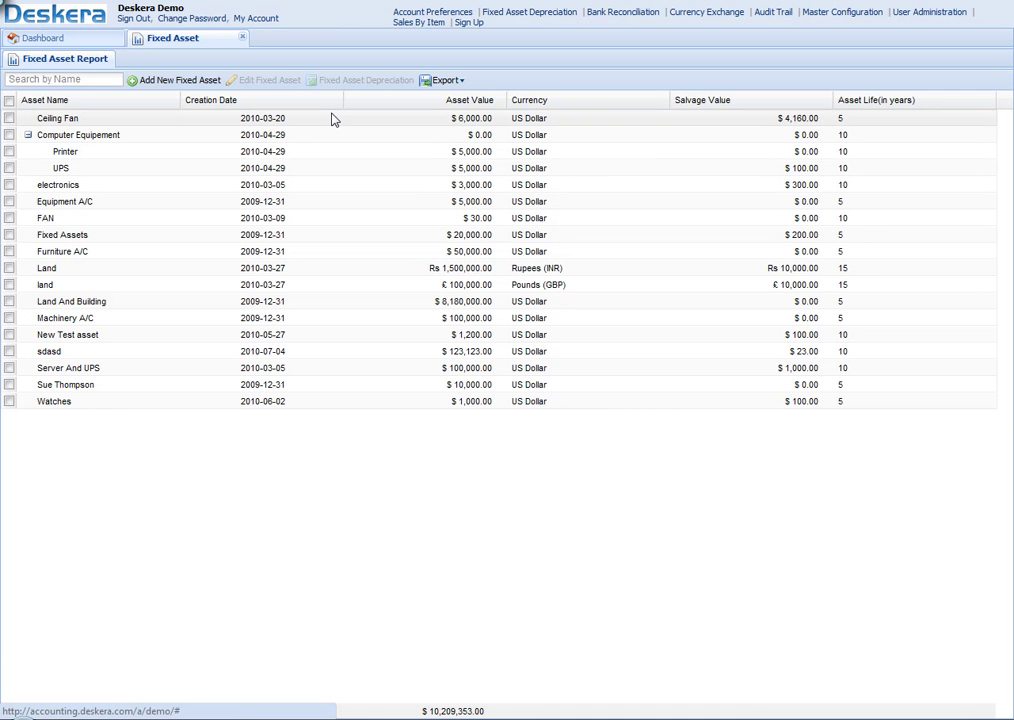
click(430, 84)
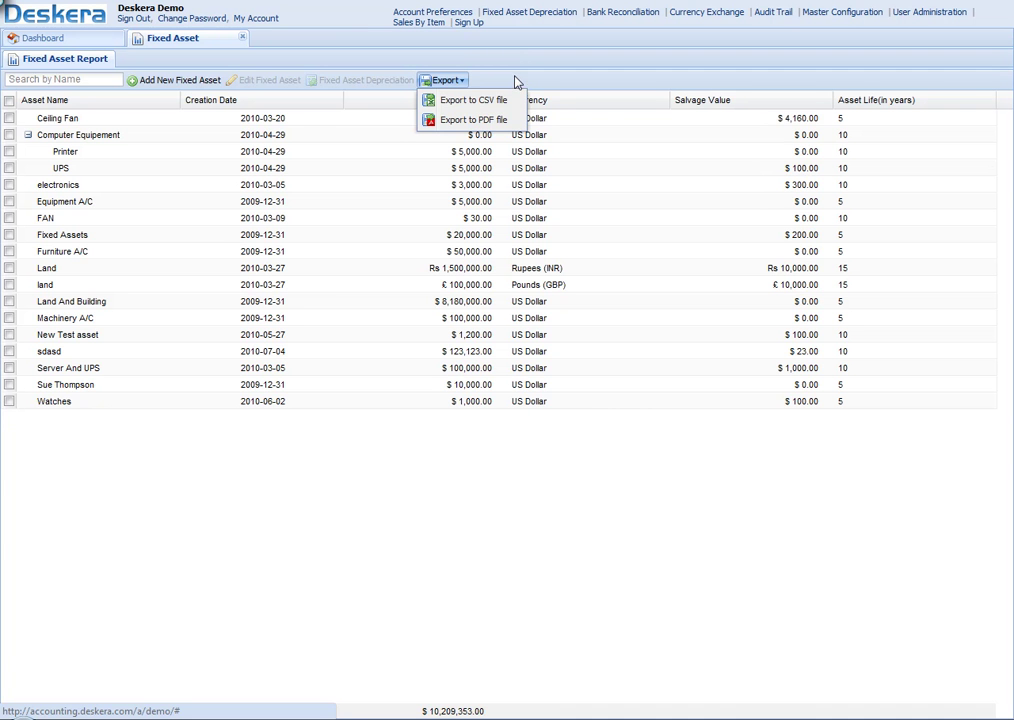
click(459, 79)
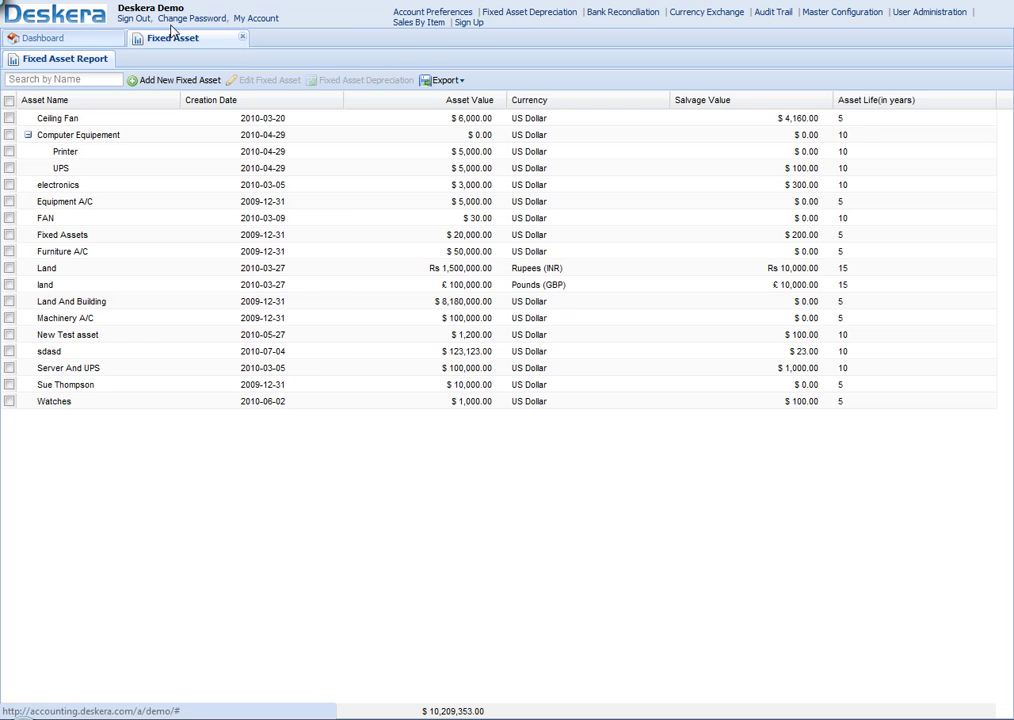
click(242, 38)
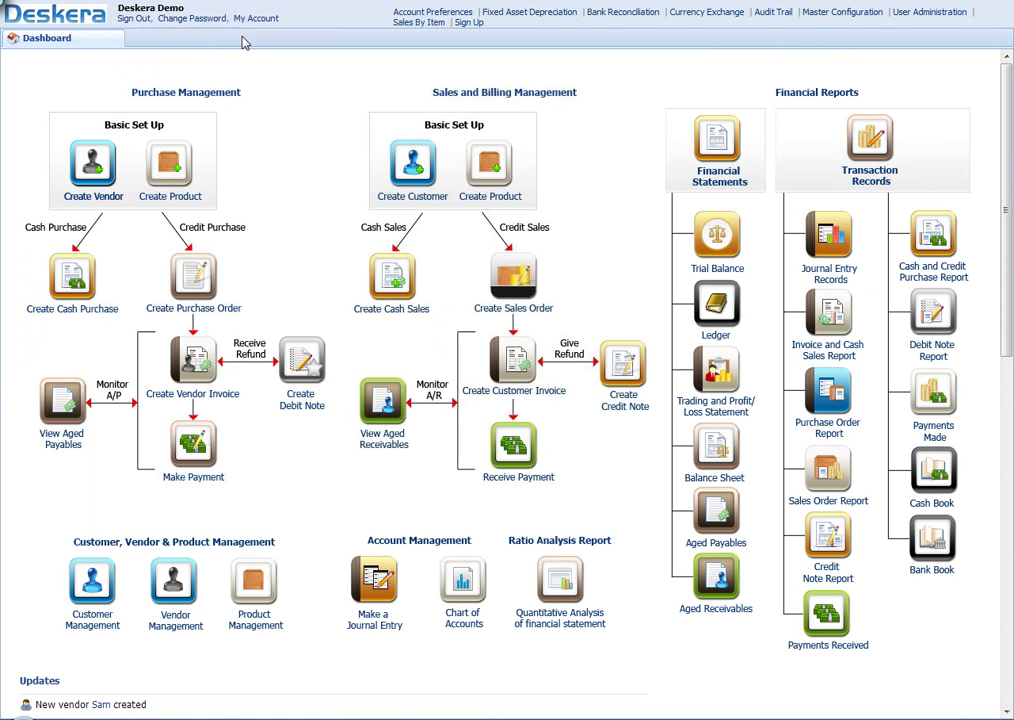
Inspect the bank reconciliation form and the currency exchange table, cancelling both without saving changes.
click(624, 13)
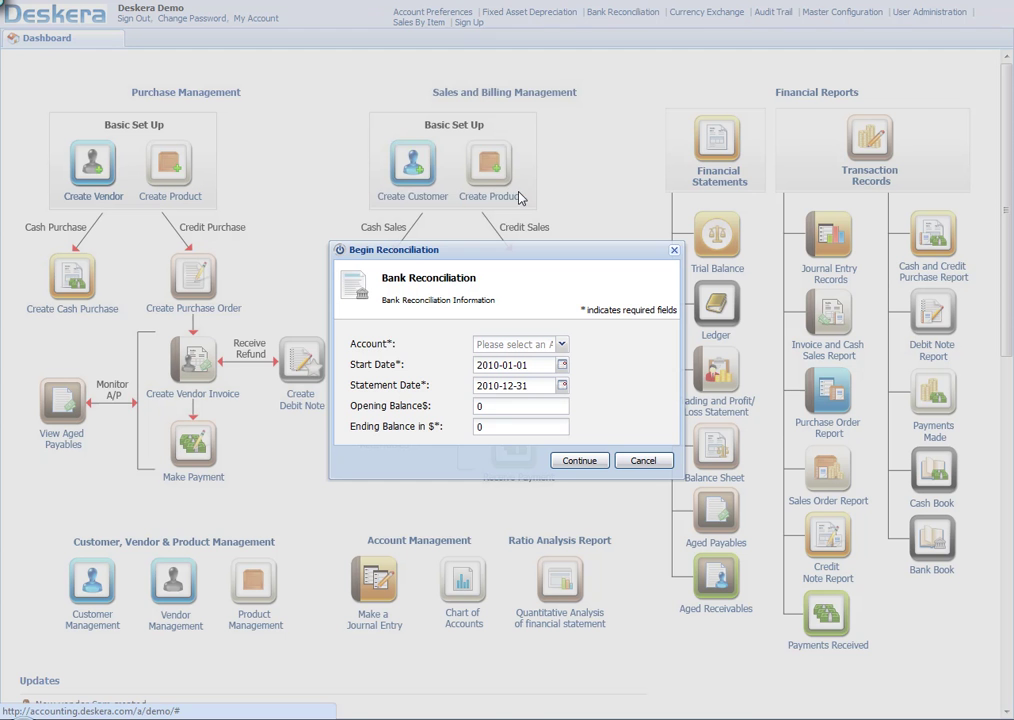
click(497, 426)
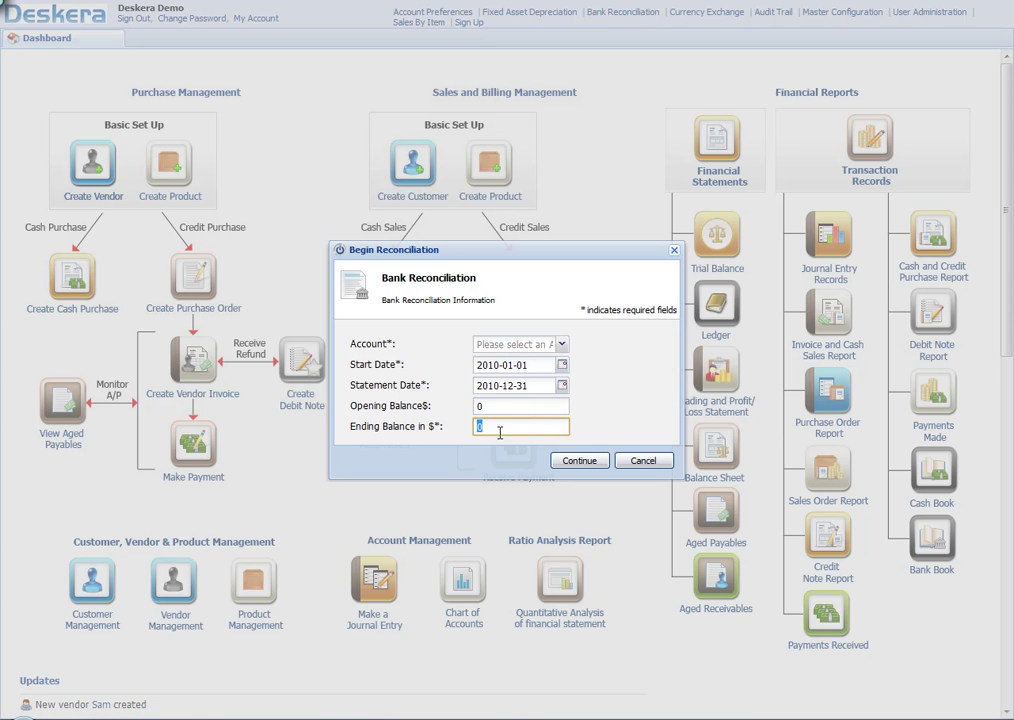
click(643, 461)
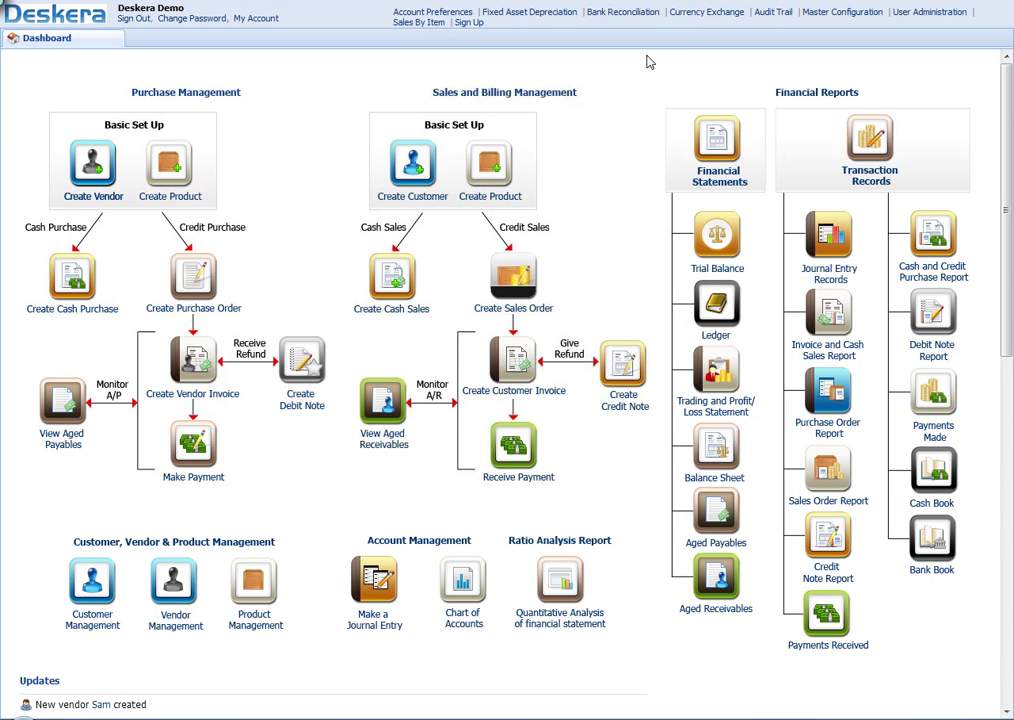
click(704, 14)
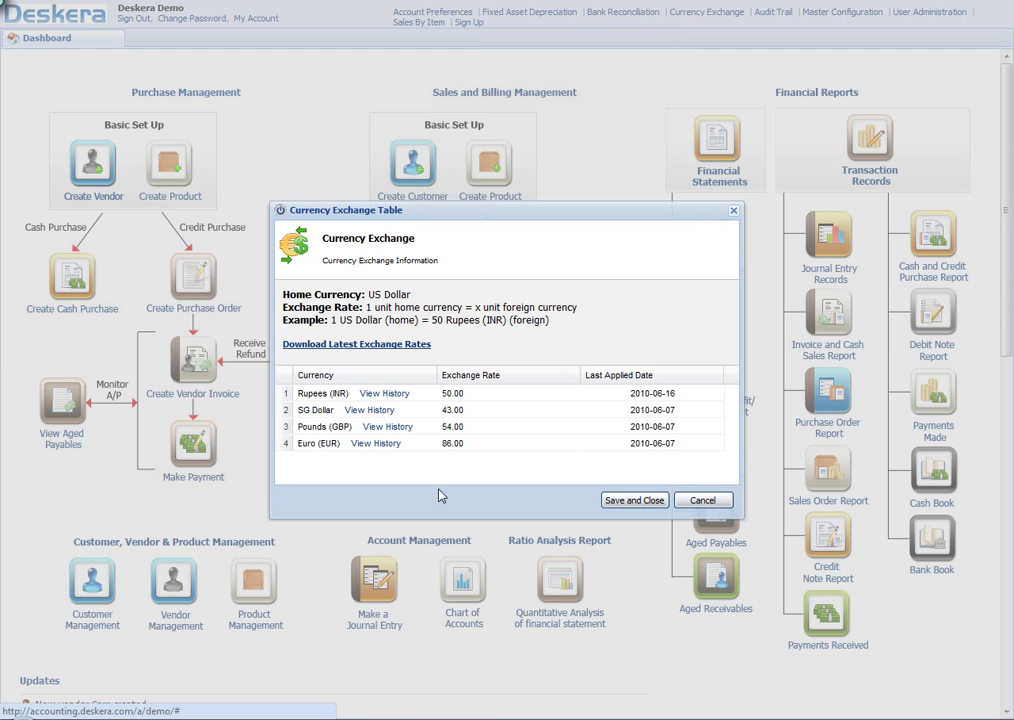
click(300, 392)
click(704, 500)
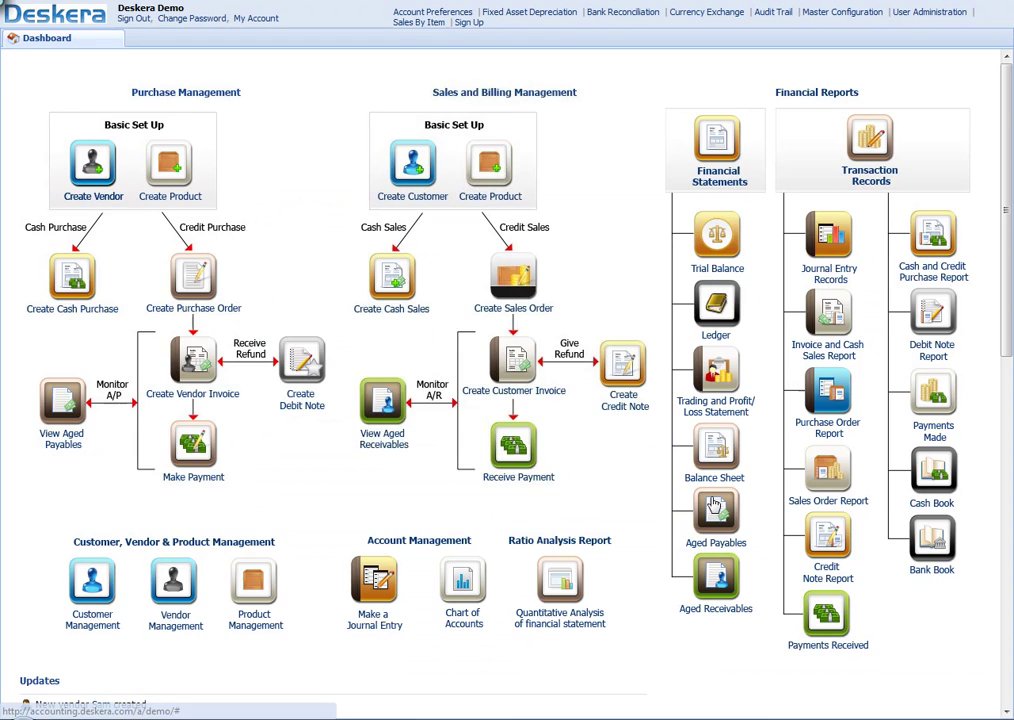
View the audit trail records and the master configuration groups, closing each view to return to the dashboard.
click(776, 11)
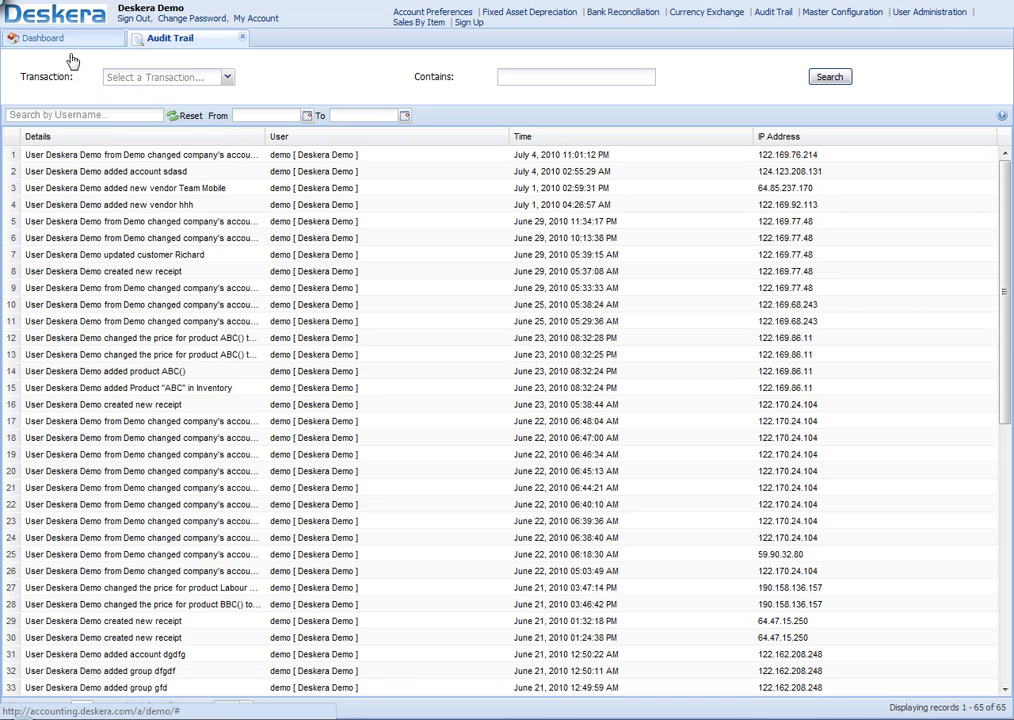
click(241, 38)
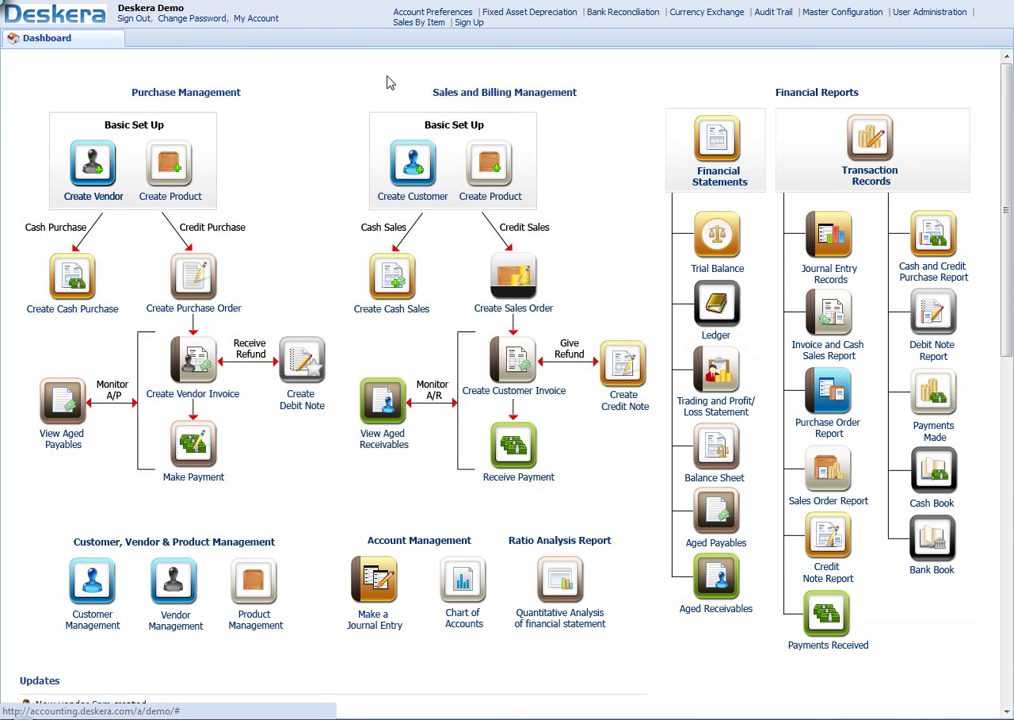
click(857, 13)
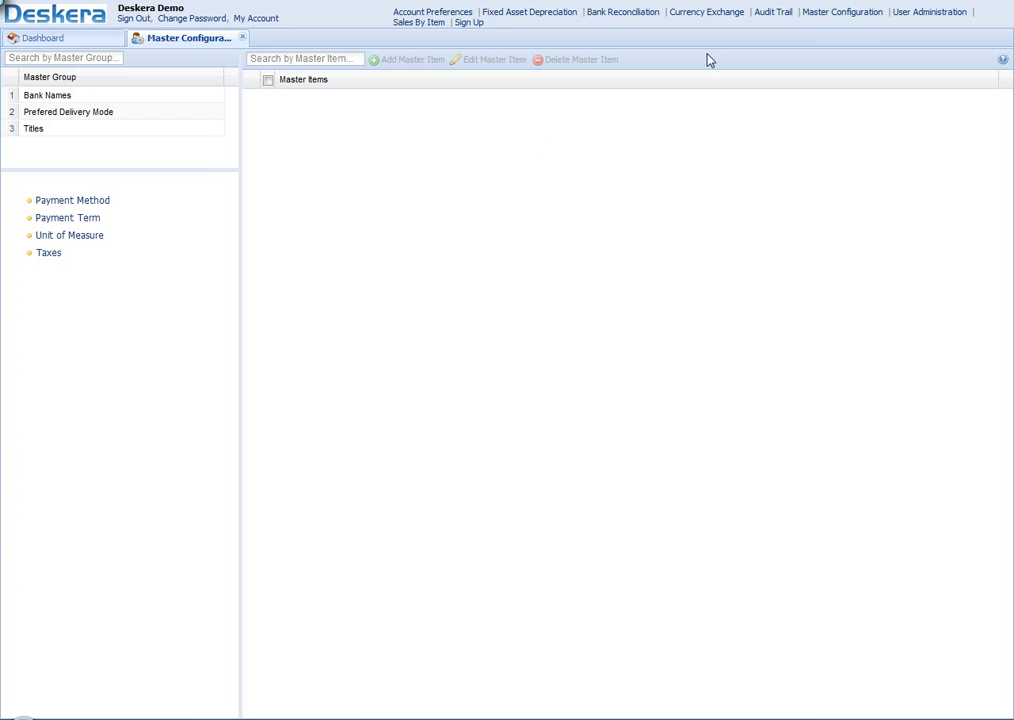
click(242, 37)
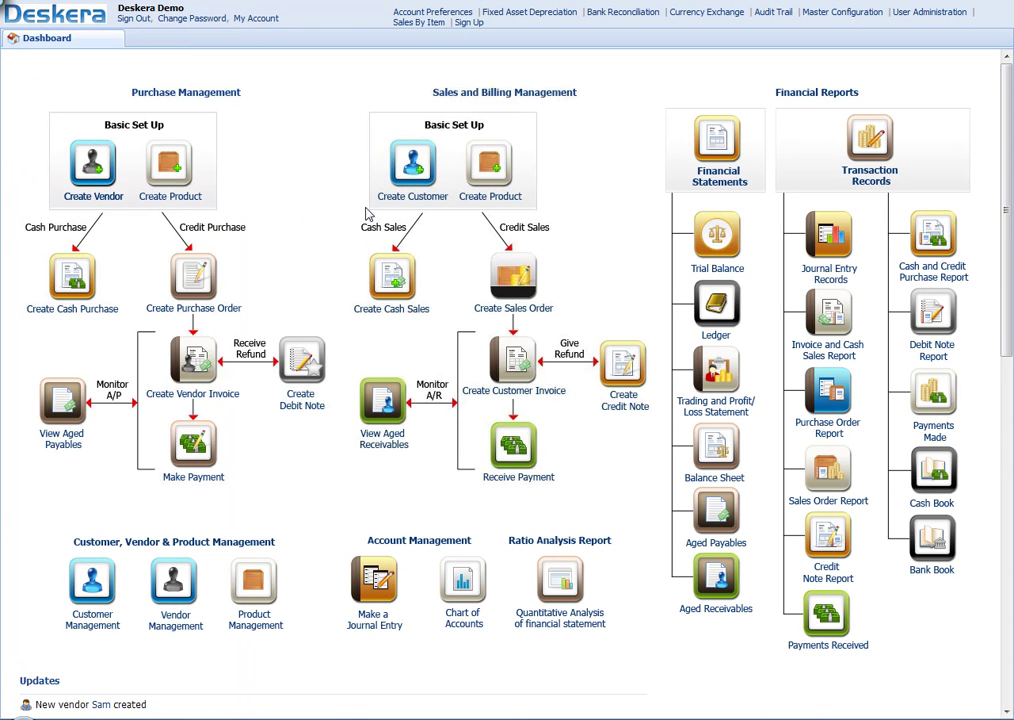
Examine a company administrator's Price List, Credit Term and Inventory permissions in User Administration, then return to the dashboard.
click(940, 14)
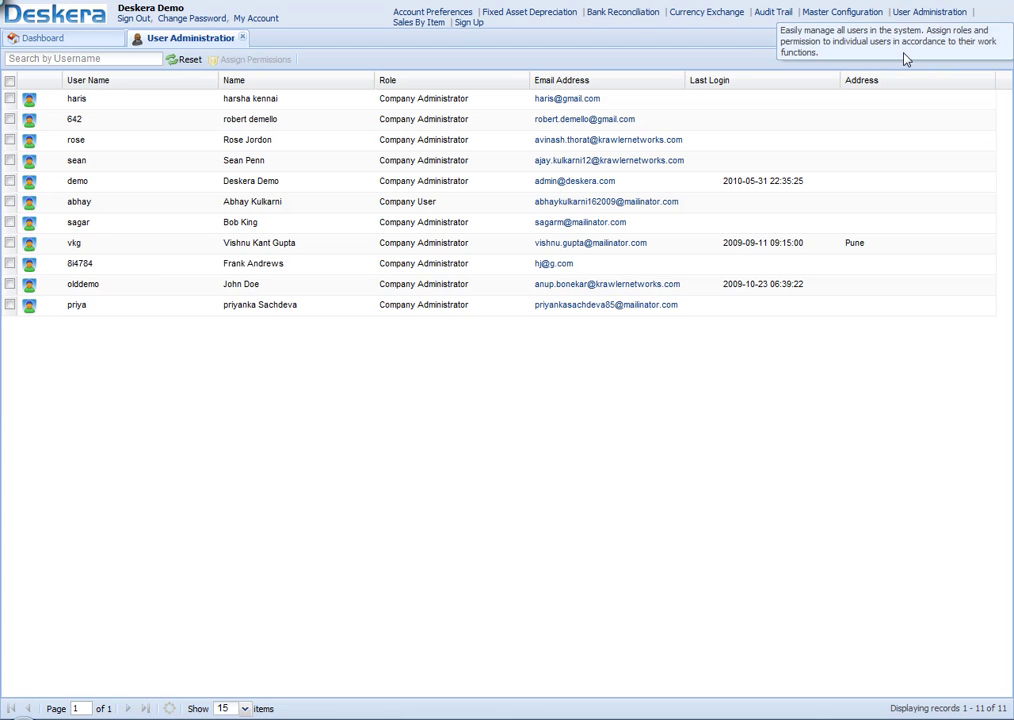
click(157, 249)
click(245, 60)
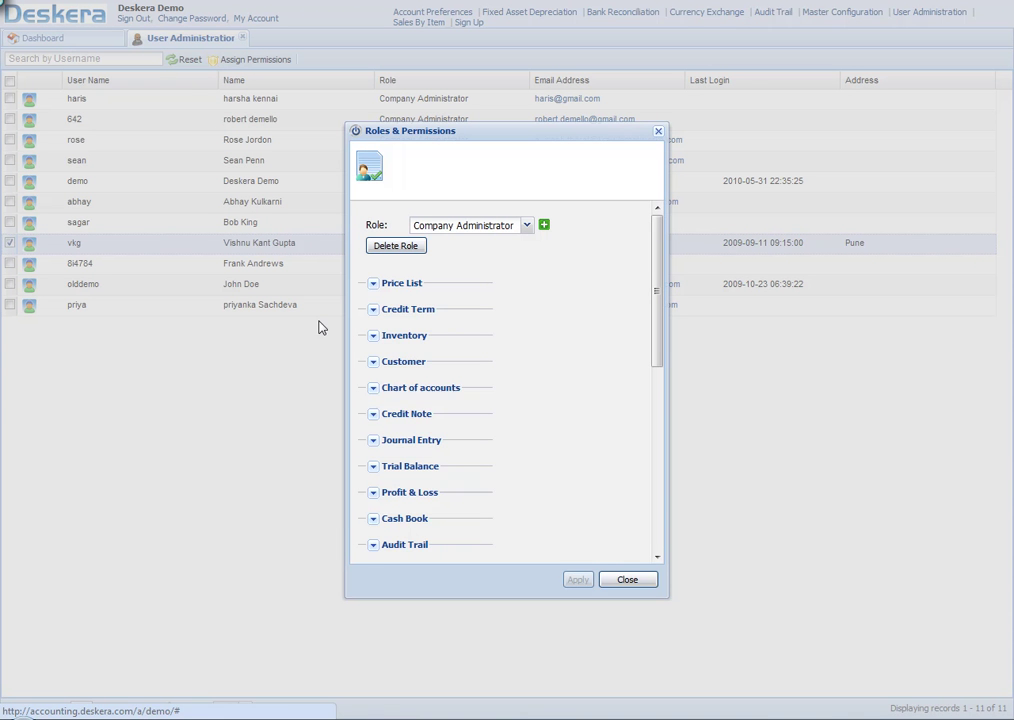
click(371, 285)
click(373, 356)
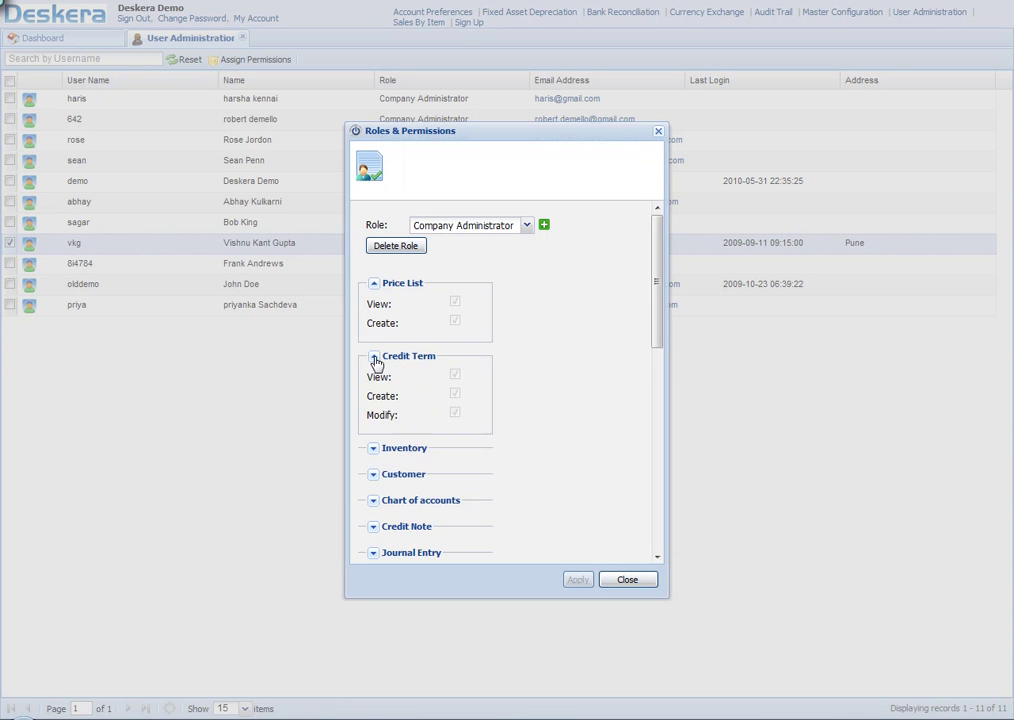
click(372, 450)
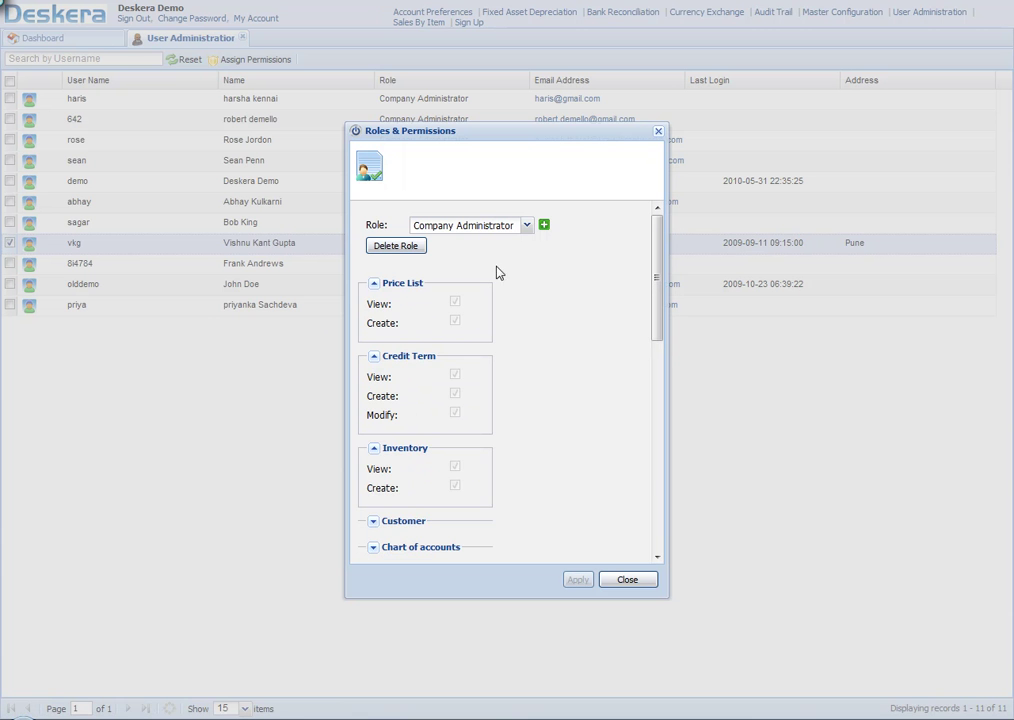
click(628, 581)
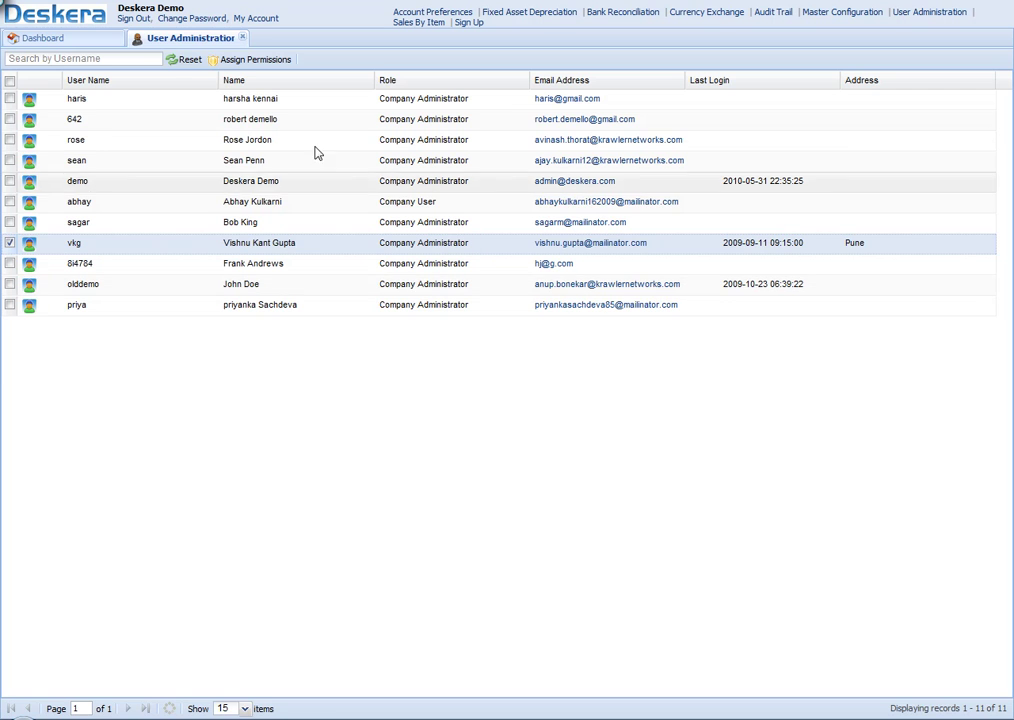
click(242, 37)
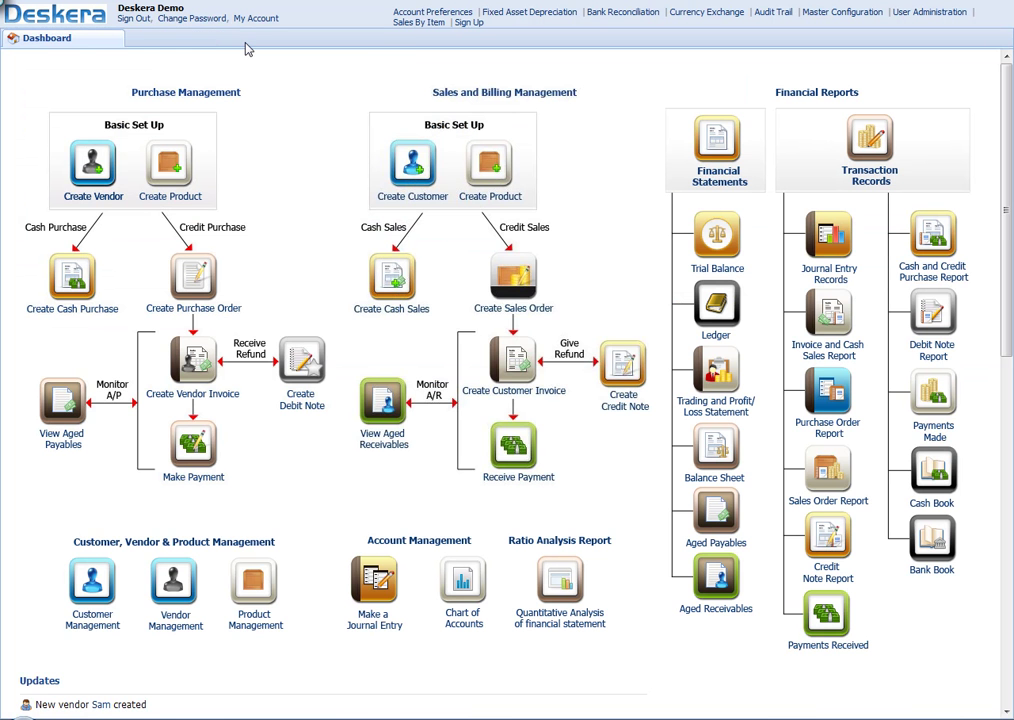
Review the Sales By Item detail report with Furniture, Durables and Aquatic Plant Product collapsed, then its summary report, and close the view.
click(421, 24)
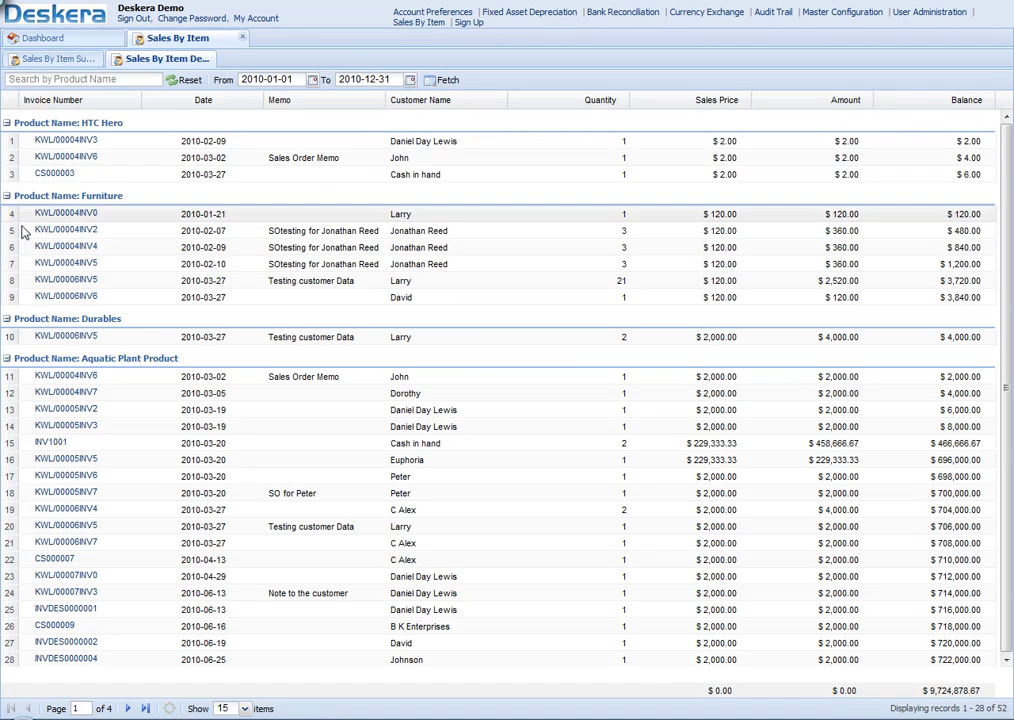
click(7, 196)
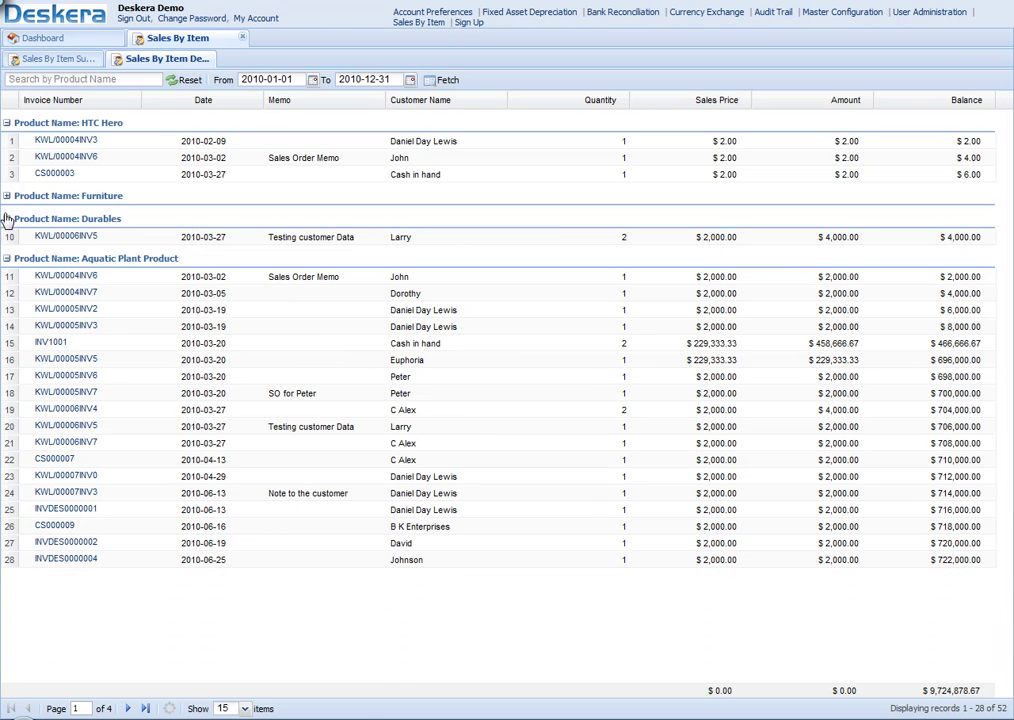
click(7, 219)
click(7, 241)
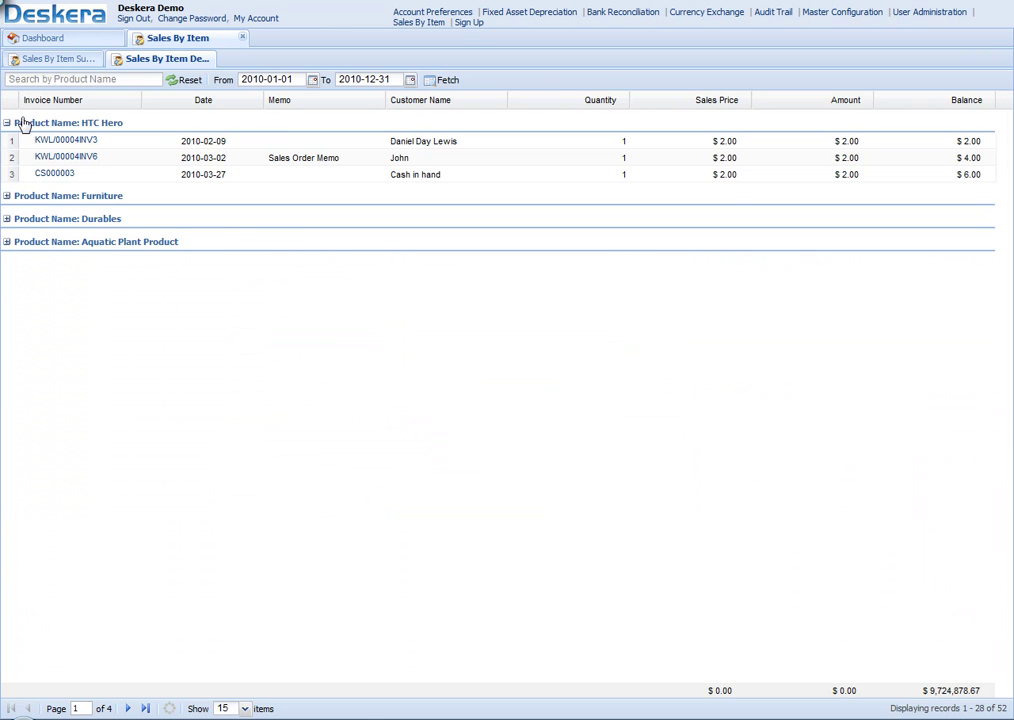
click(66, 60)
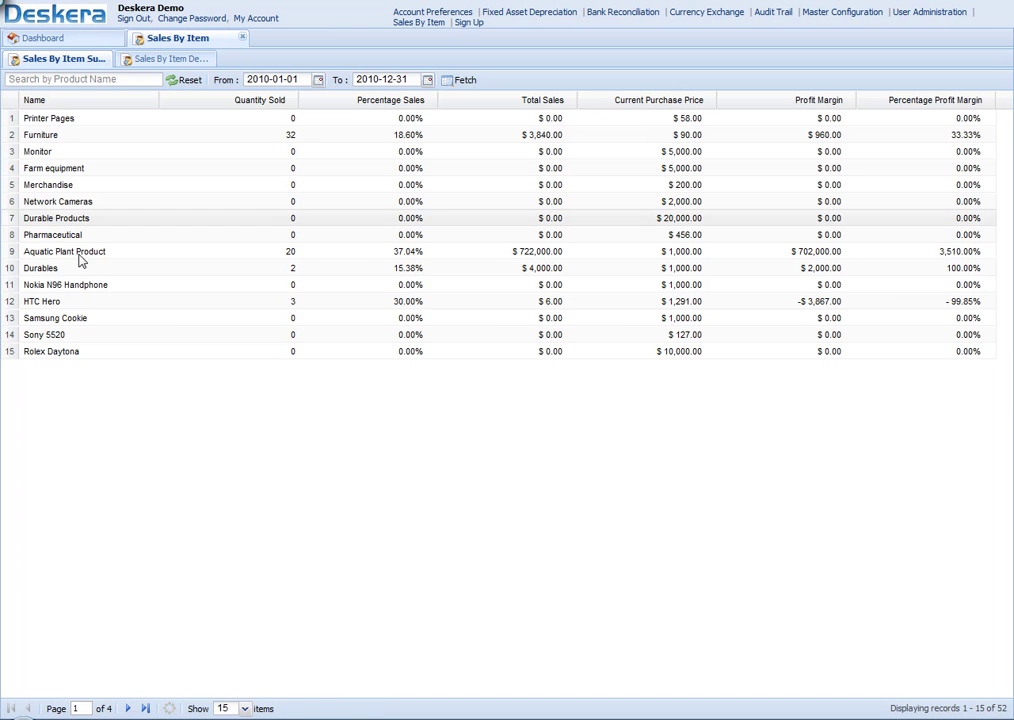
click(242, 38)
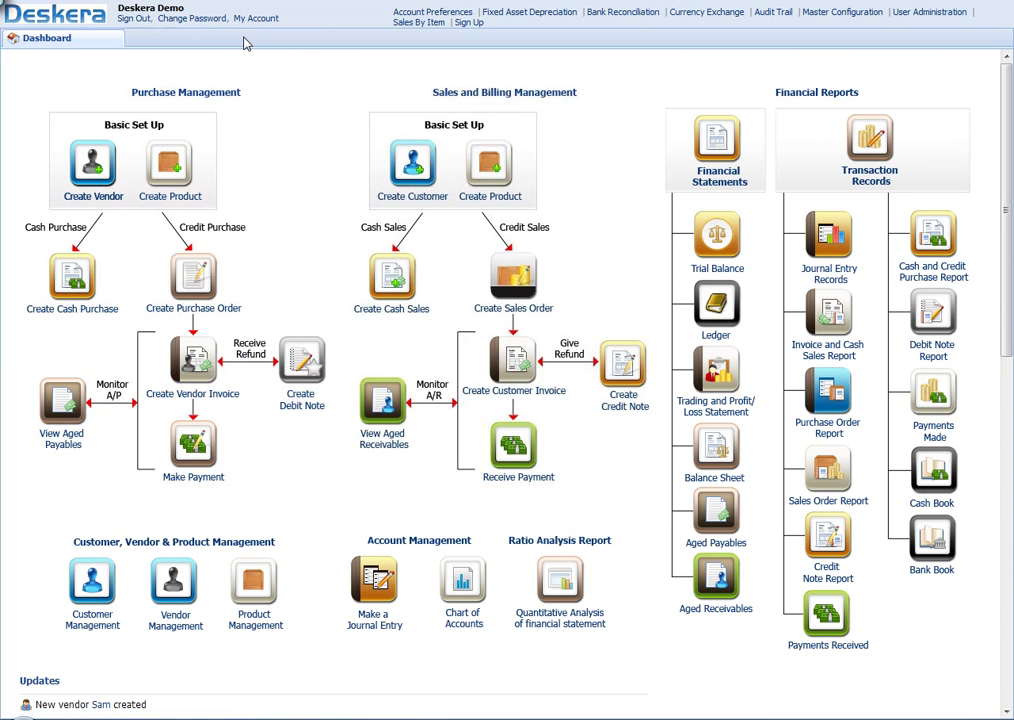